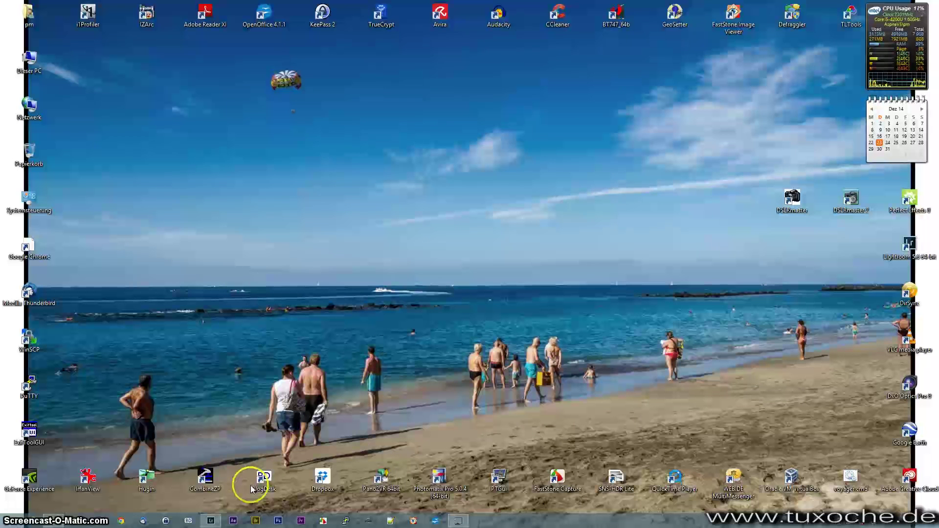
Step: Bring Lightroom 5 forward with the reed-and-trees photo shown in the Develop module
click(218, 523)
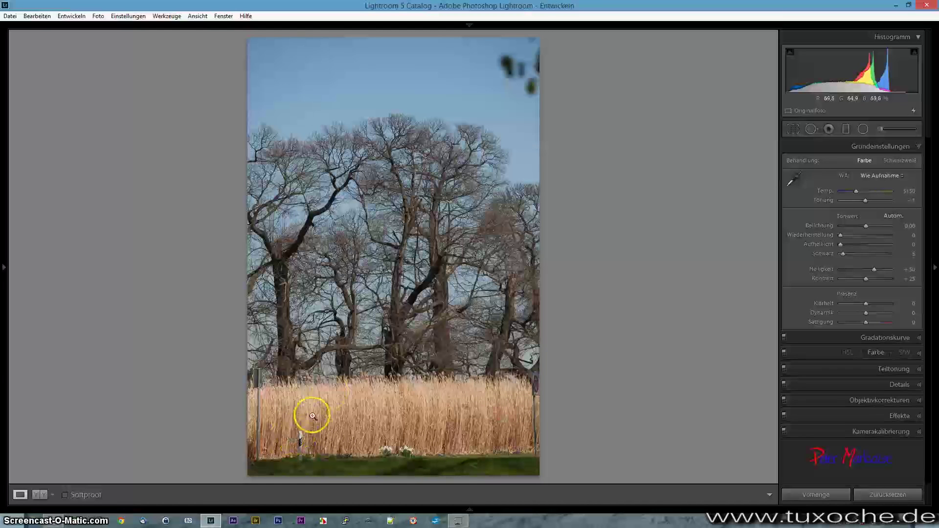
Step: Send the reed photo from Lightroom to Photoshop CS6 via 'In Adobe Photoshop CS6 bearbeiten'
right_click(382, 284)
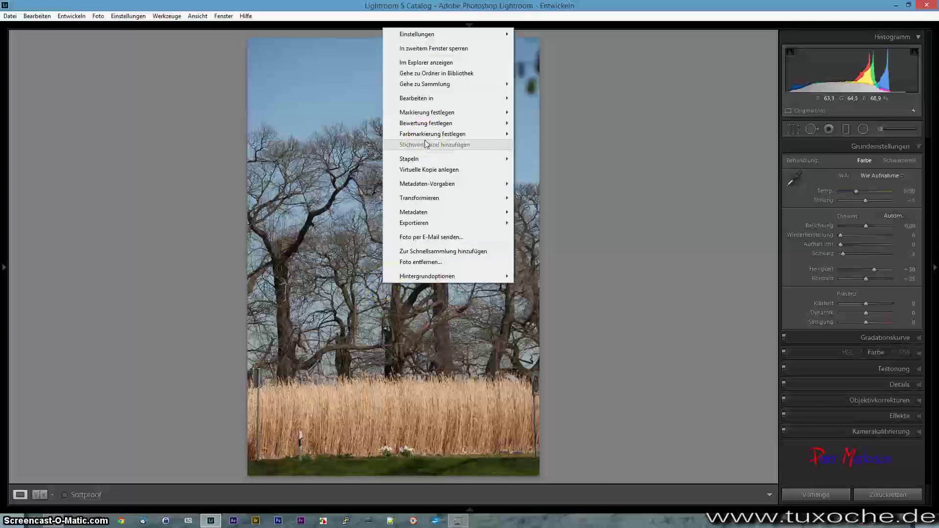
mouse_move(415, 98)
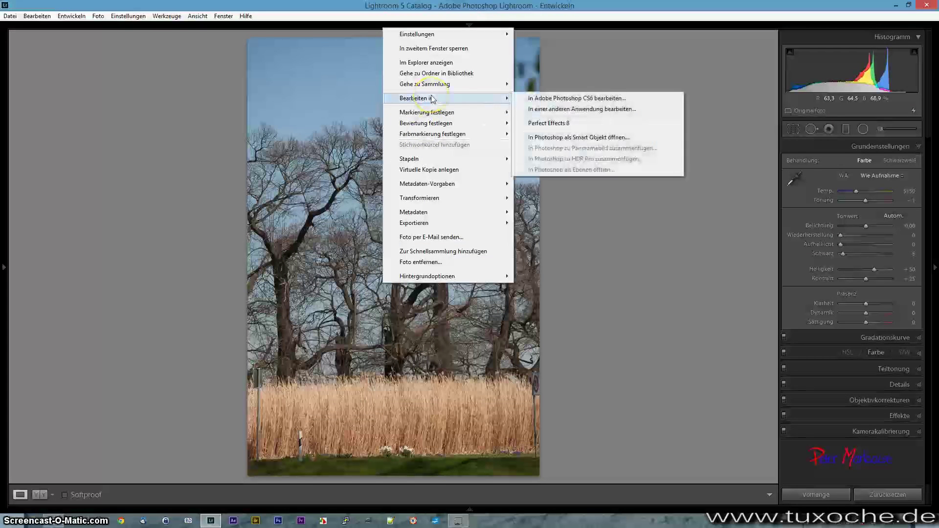
click(541, 98)
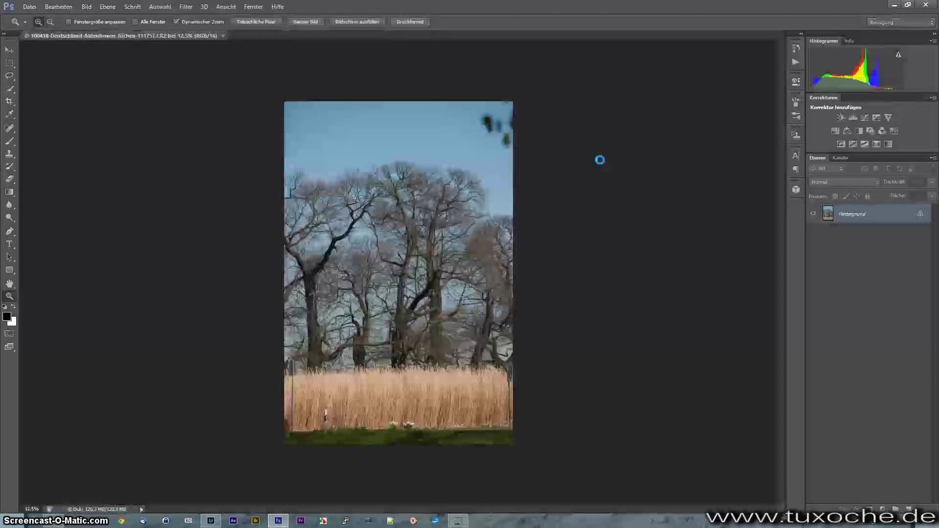
Step: Zoom to about 66.7% on the reeds, showing the reflector post and left signpost
click(304, 22)
click(326, 443)
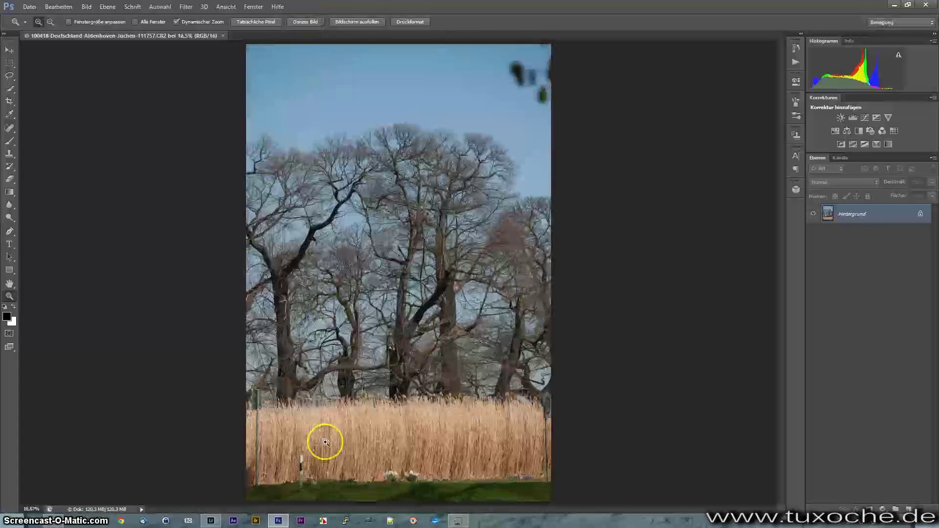
click(325, 443)
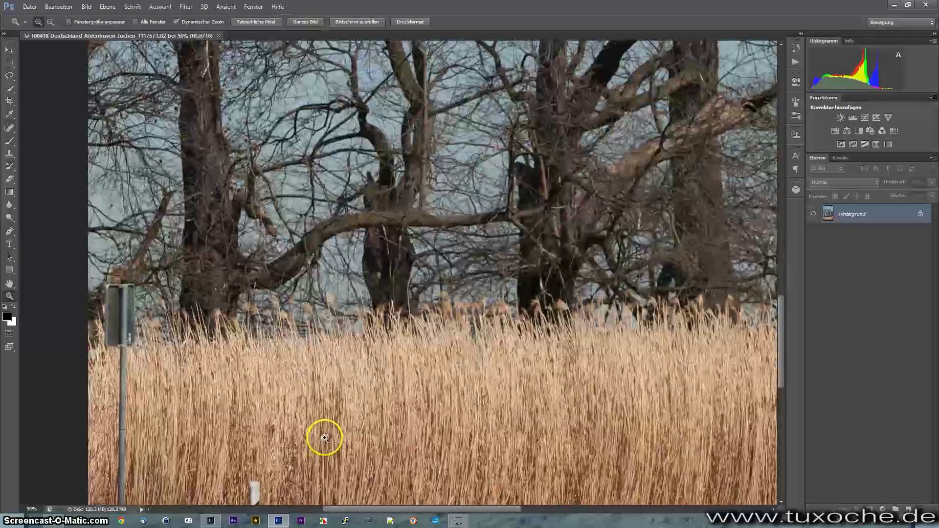
click(325, 438)
scroll(345, 390, down, 1)
scroll(345, 390, down, 2)
scroll(346, 394, down, 1)
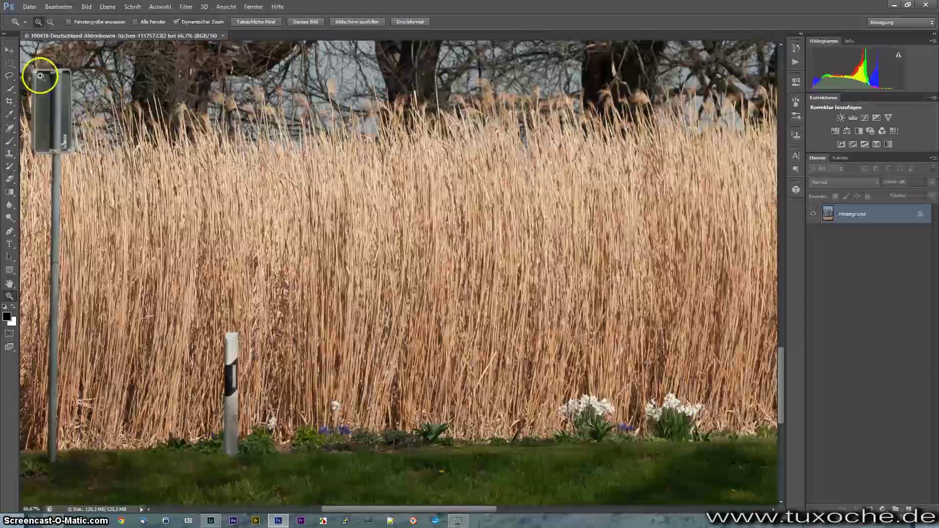
Step: Paint out the white reflector post with the Content-Aware Spot Healing Brush
click(10, 129)
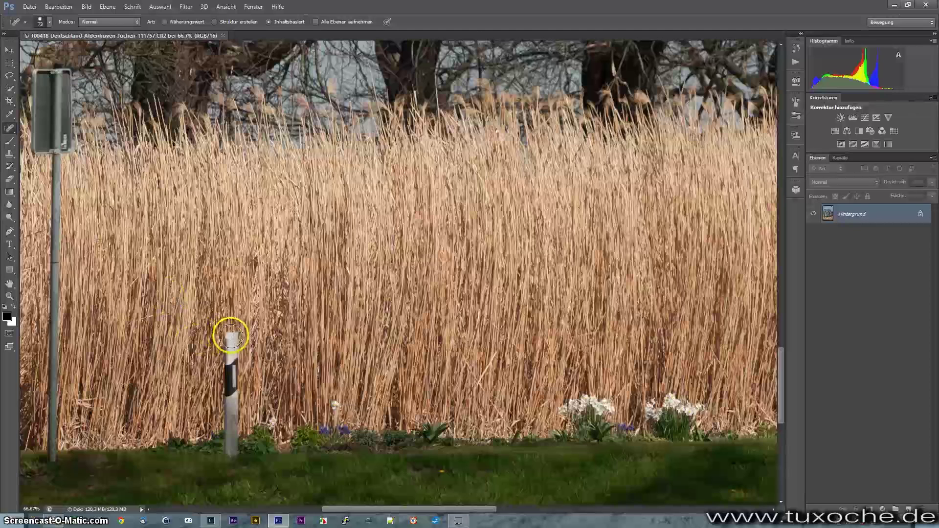
click(230, 336)
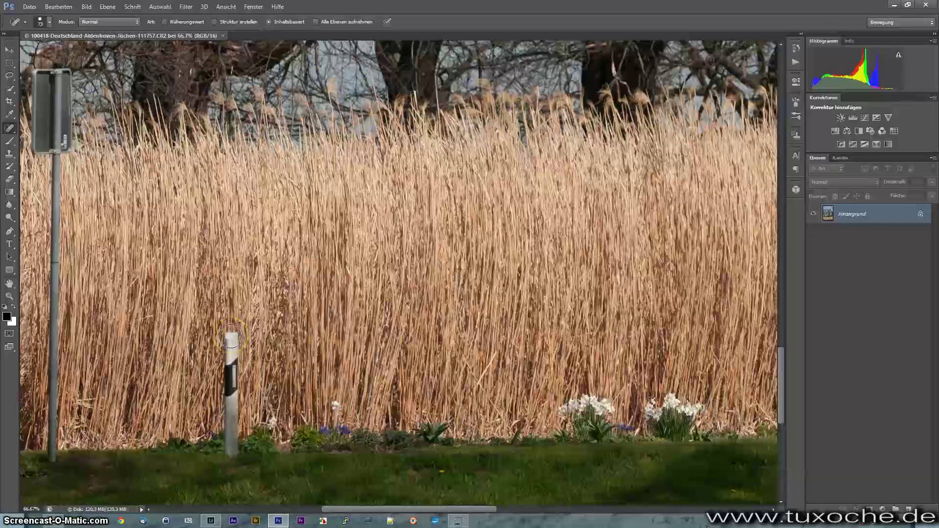
click(231, 337)
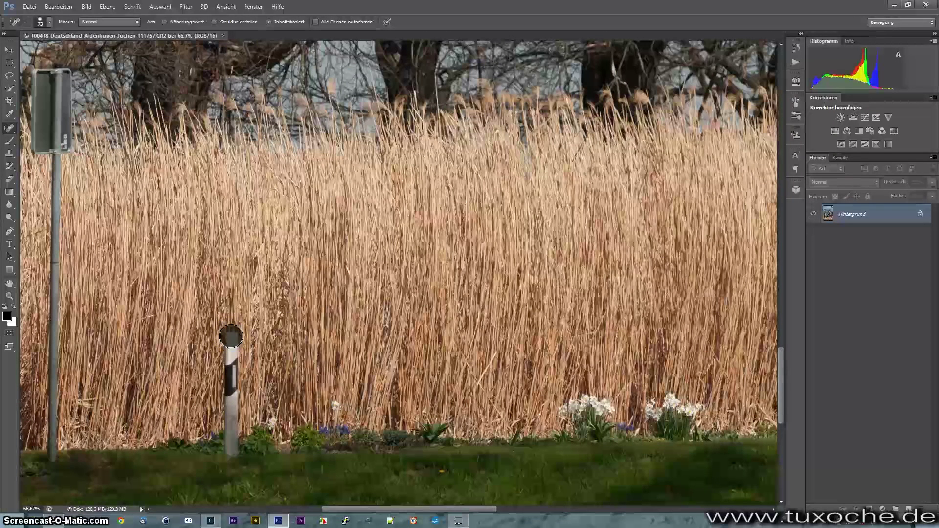
drag(231, 337, 232, 452)
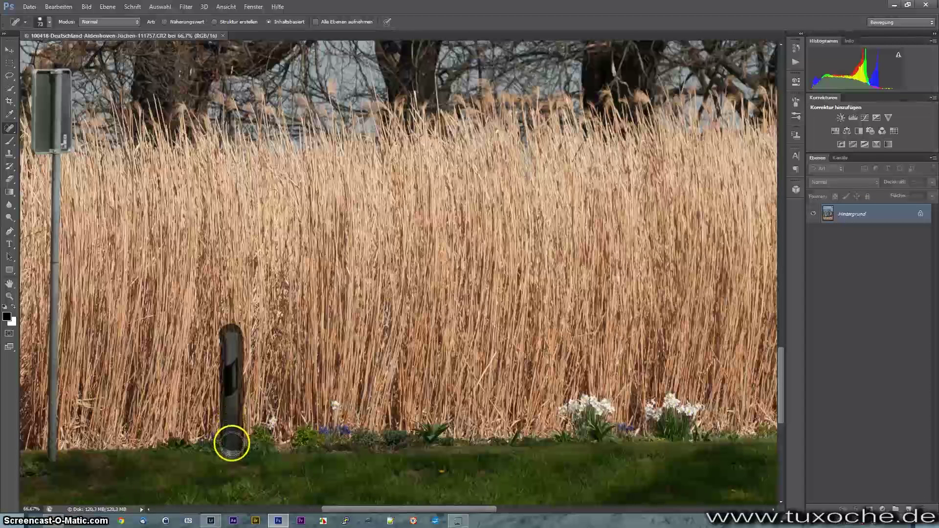
drag(233, 452, 234, 456)
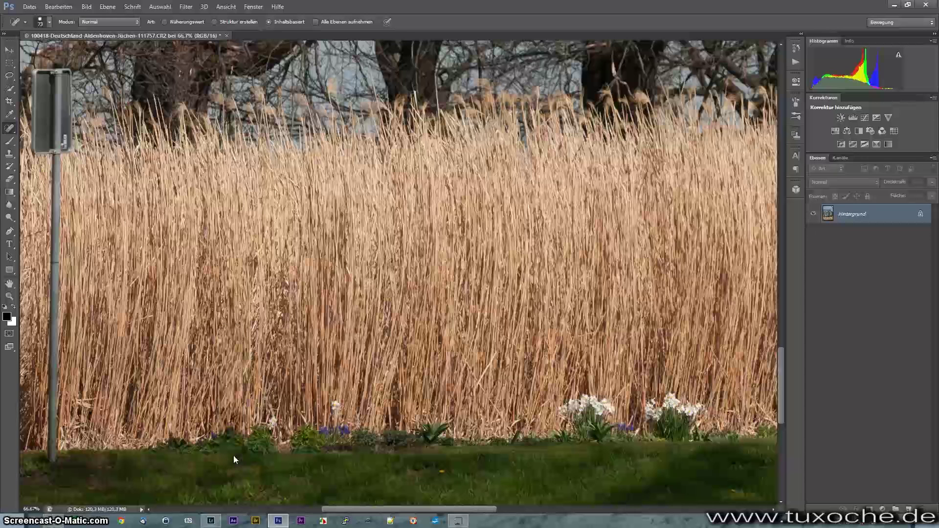
drag(272, 355, 208, 461)
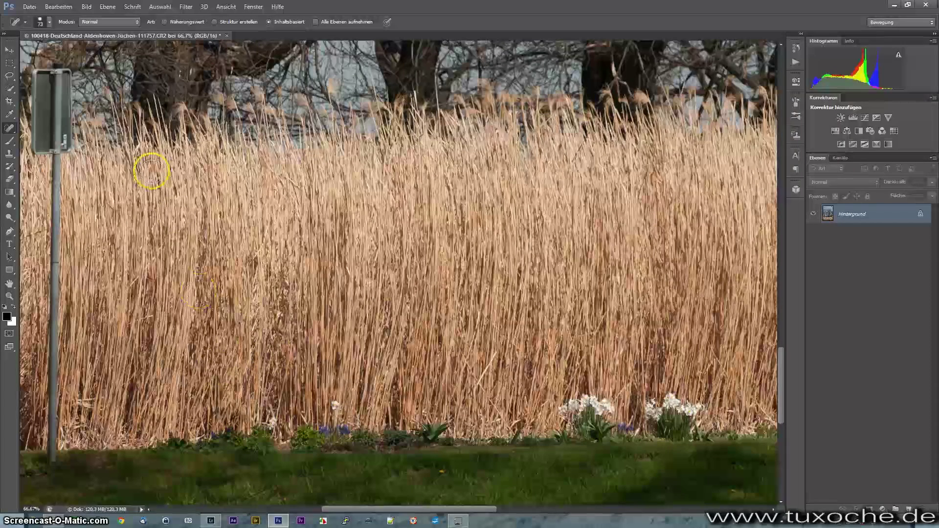
Step: Heal away the left signpost top to bottom and touch up leftover marks in the reeds
drag(57, 81, 39, 73)
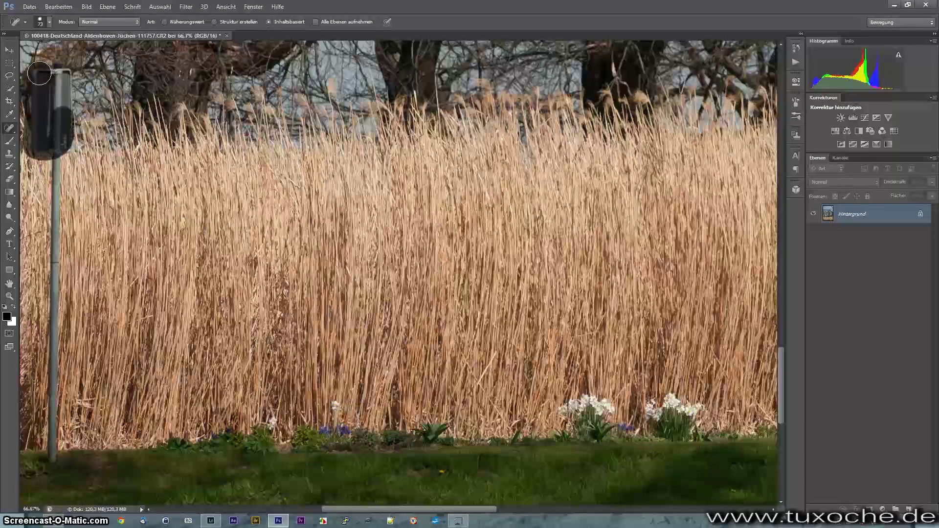
mouse_move(61, 74)
mouse_down()
mouse_move(51, 152)
mouse_move(52, 457)
mouse_up()
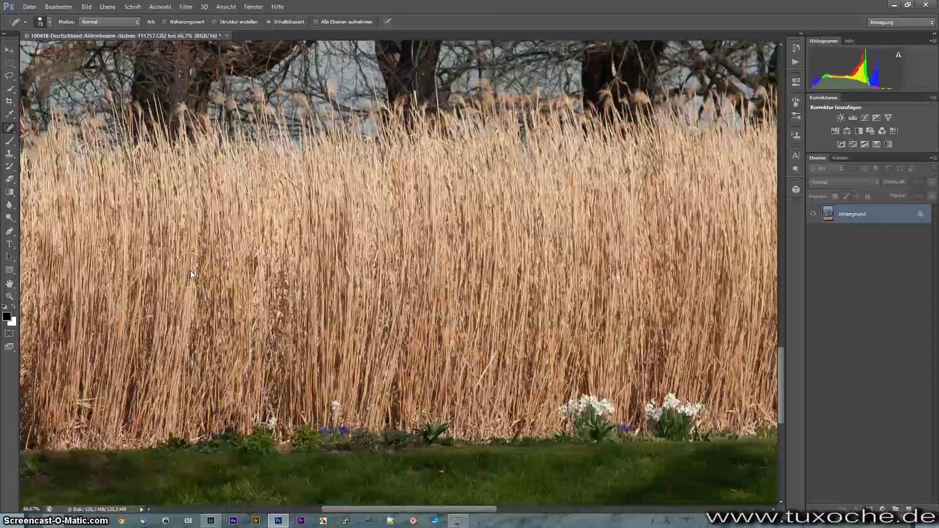
drag(198, 257, 260, 289)
click(106, 151)
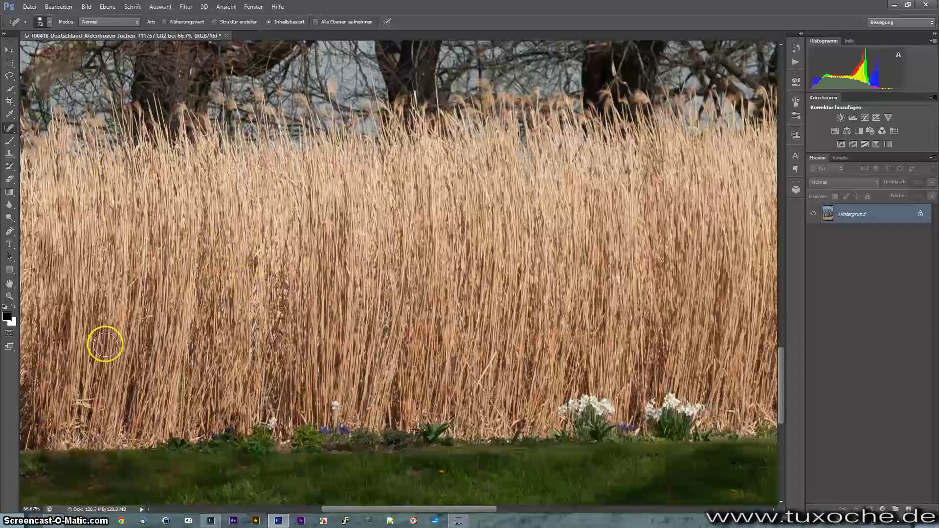
Step: Pan right and heal out the 70 sign and its pole
mouse_move(366, 509)
mouse_down()
mouse_move(518, 518)
mouse_move(518, 510)
mouse_up()
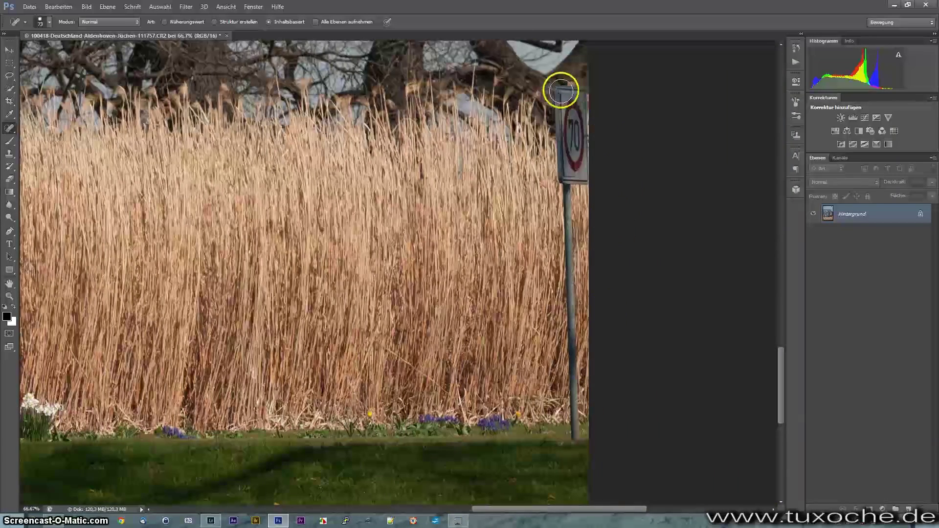
drag(558, 87, 558, 162)
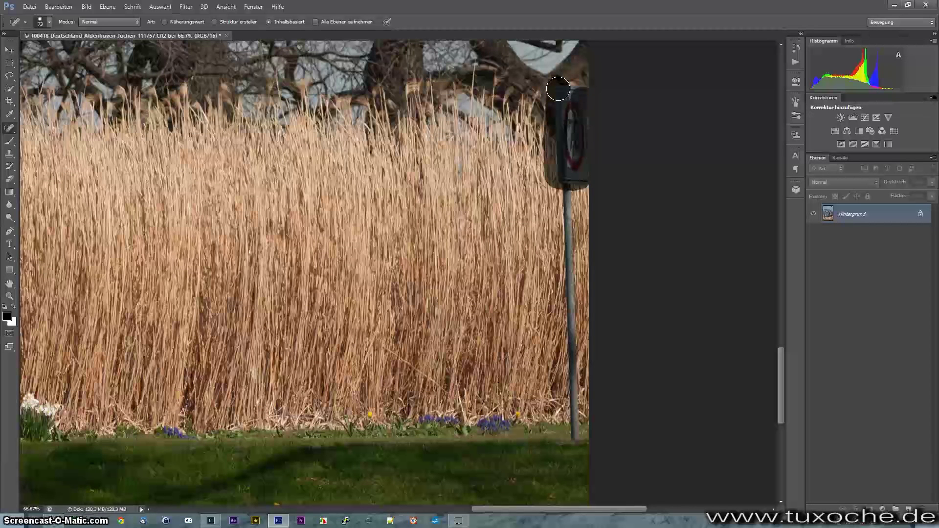
drag(558, 89, 578, 452)
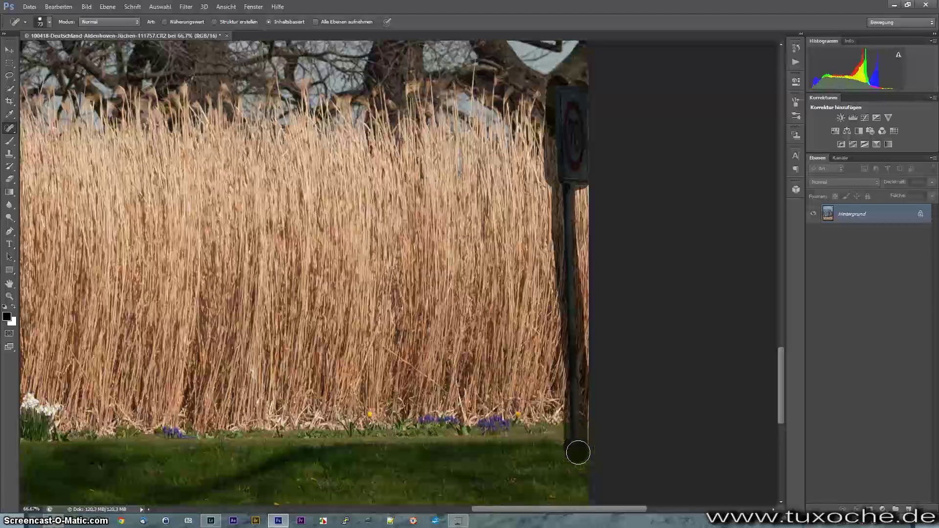
click(690, 314)
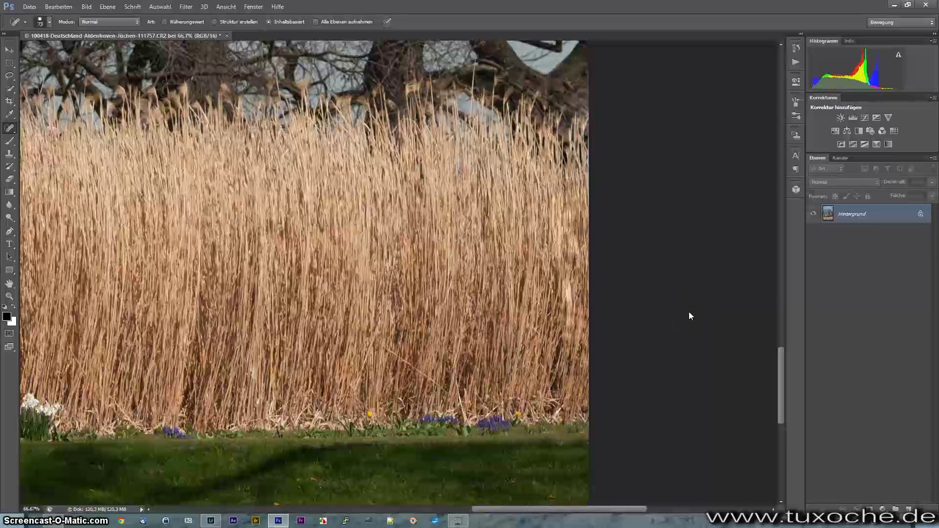
click(42, 205)
click(10, 296)
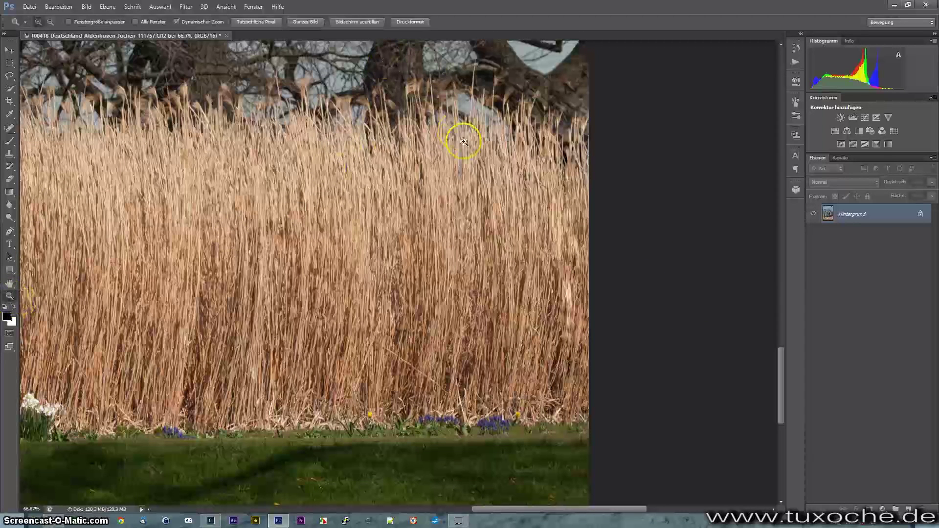
Step: Check the retouched reeds at 100%, then fit the whole cleaned photo on screen
click(443, 234)
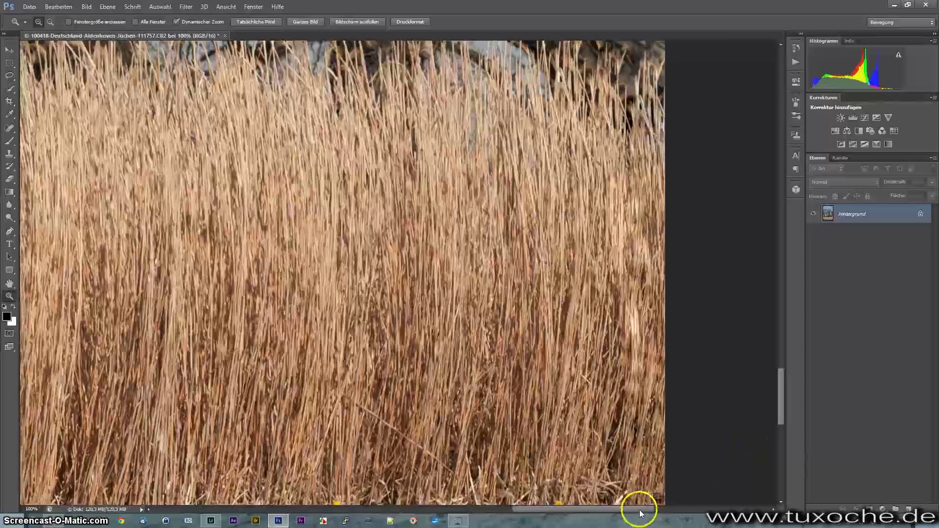
mouse_move(641, 511)
mouse_down()
mouse_move(520, 510)
mouse_move(482, 523)
mouse_move(385, 526)
mouse_up()
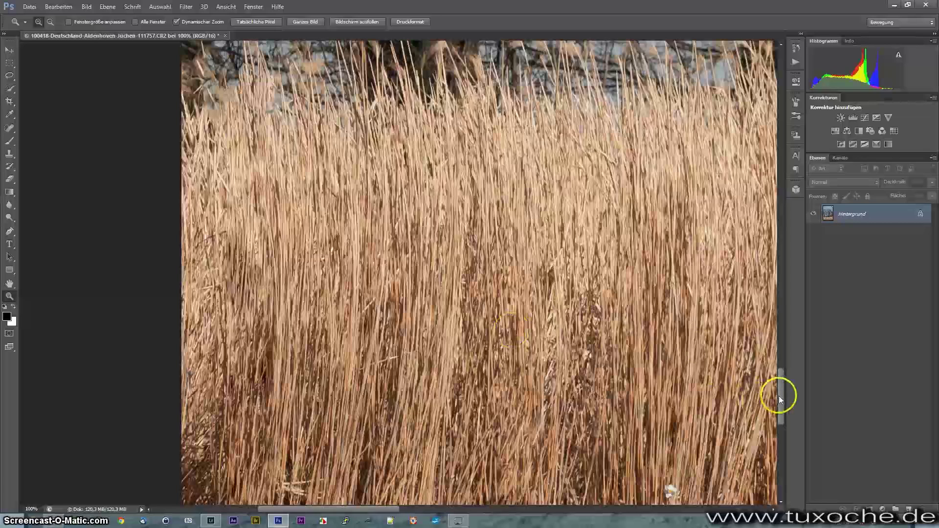
scroll(780, 389, up, 3)
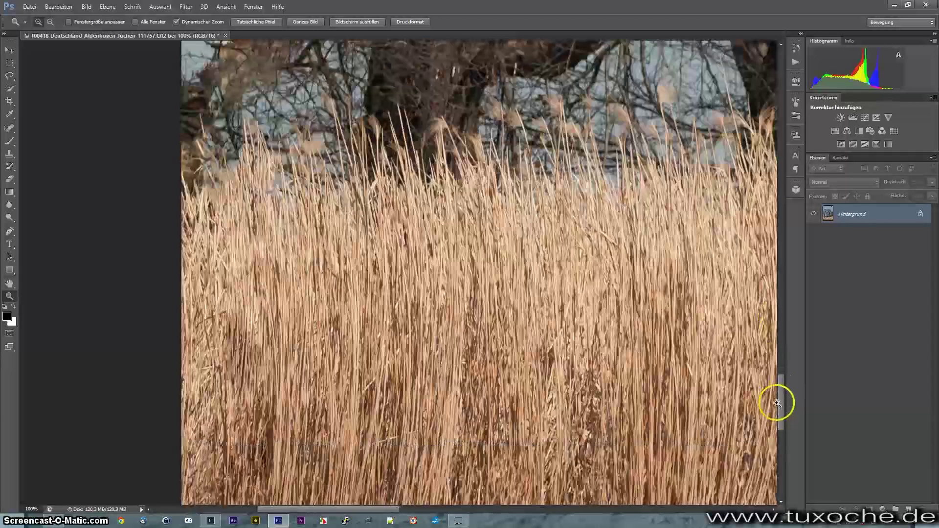
drag(779, 403, 780, 424)
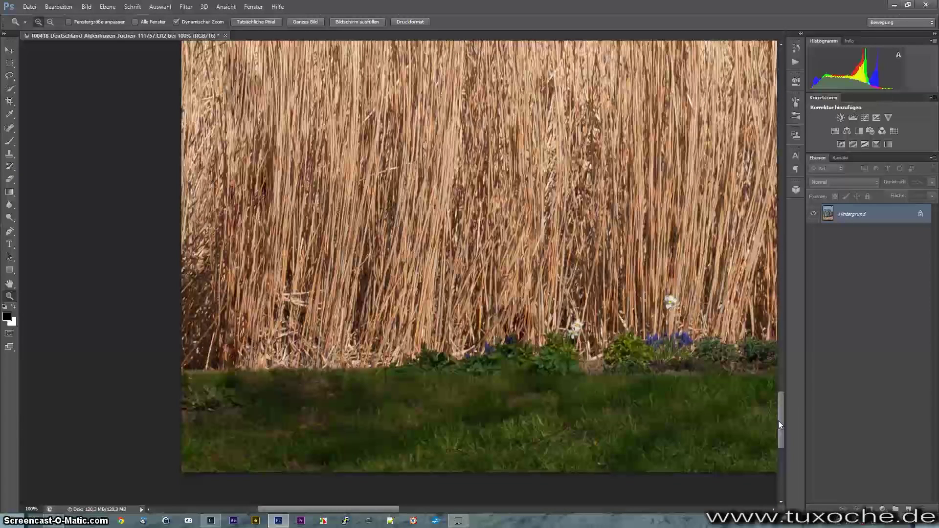
click(305, 22)
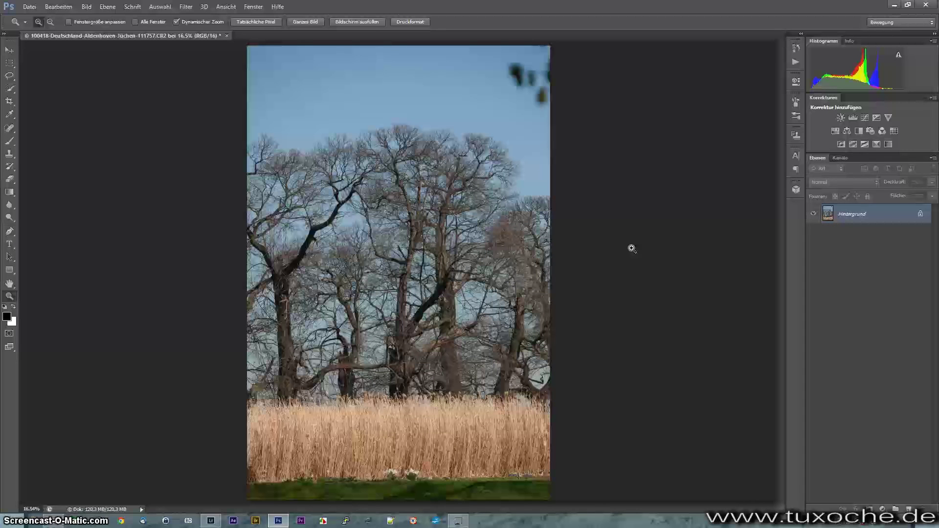
key(alt)
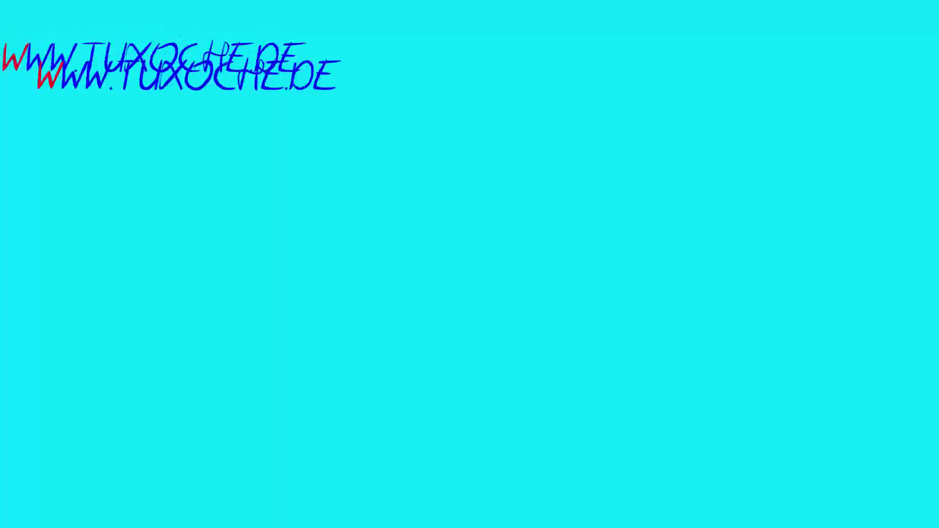